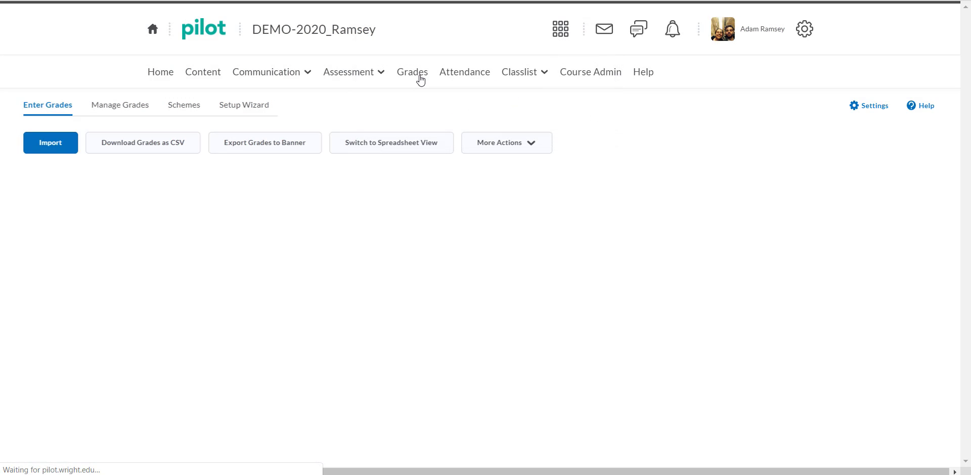
Open the Manage Grades list and review the existing weekly categories and discussion grade items
left_click(113, 108)
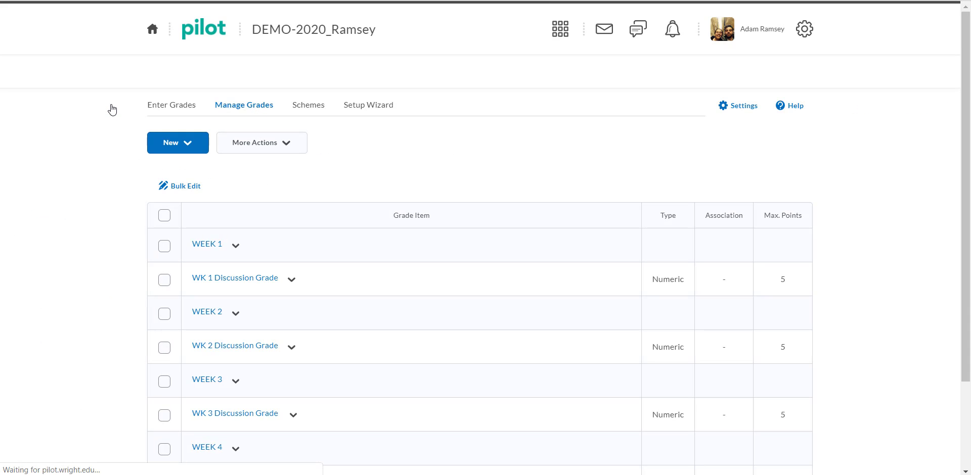
scroll(360, 187, "down", 2)
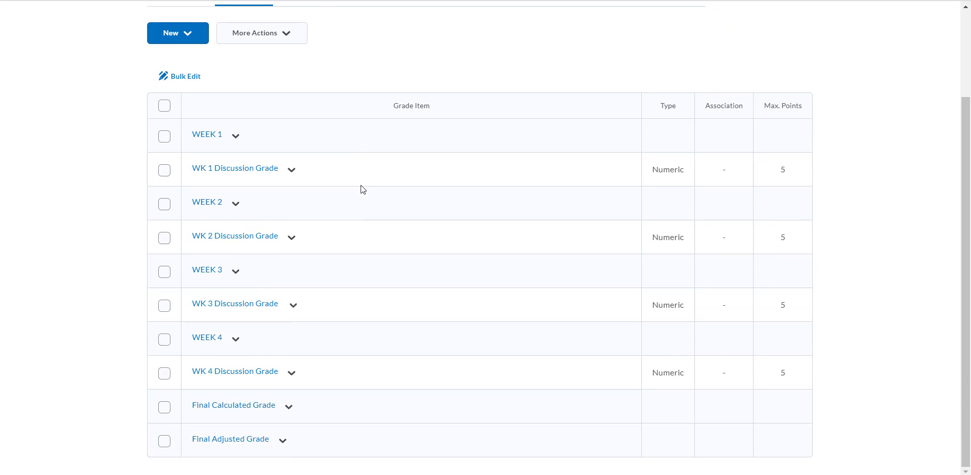
scroll(362, 189, "up", 2)
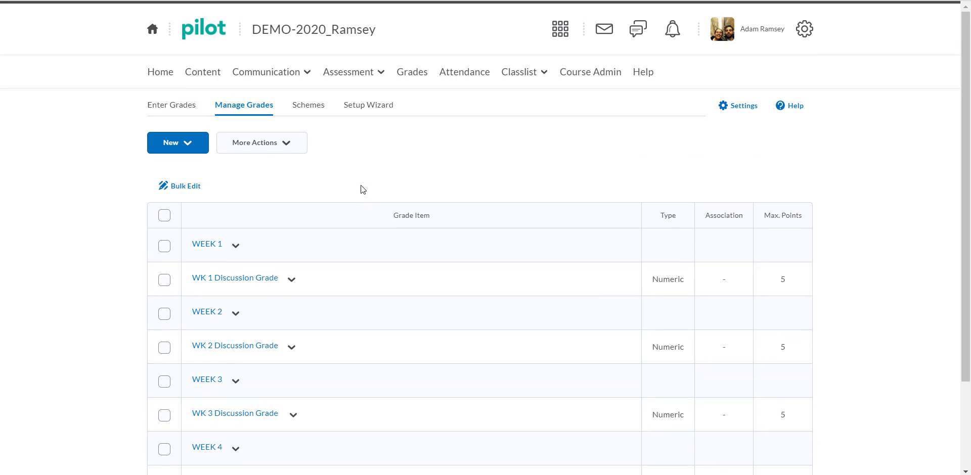
scroll(360, 189, "down", 2)
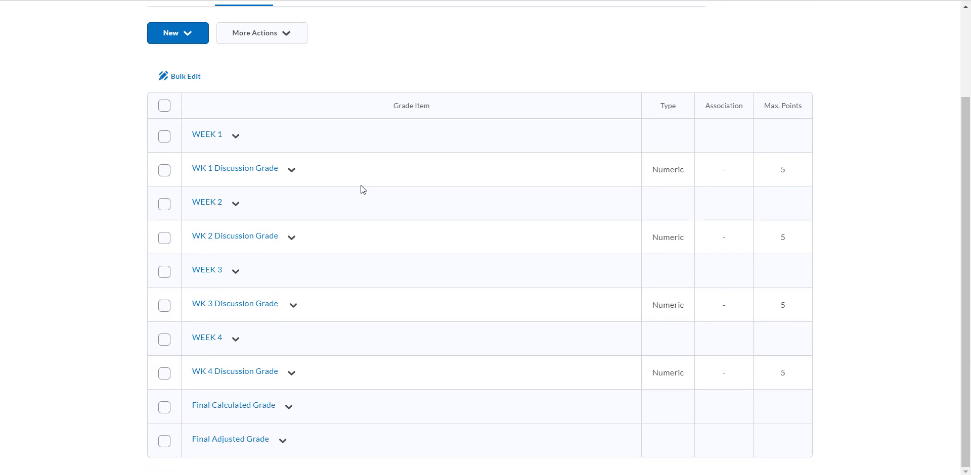
scroll(361, 187, "up", 1)
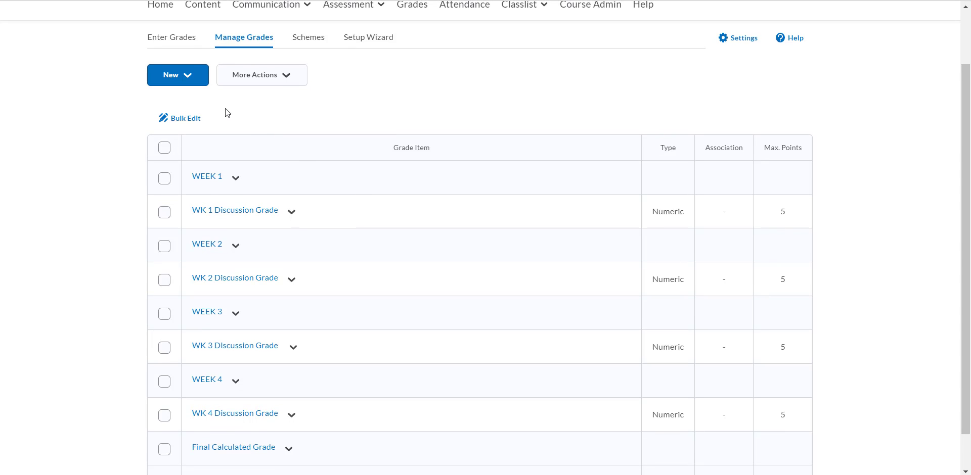
Start a new grade category and enter WEEK 5 as its name
left_click(189, 77)
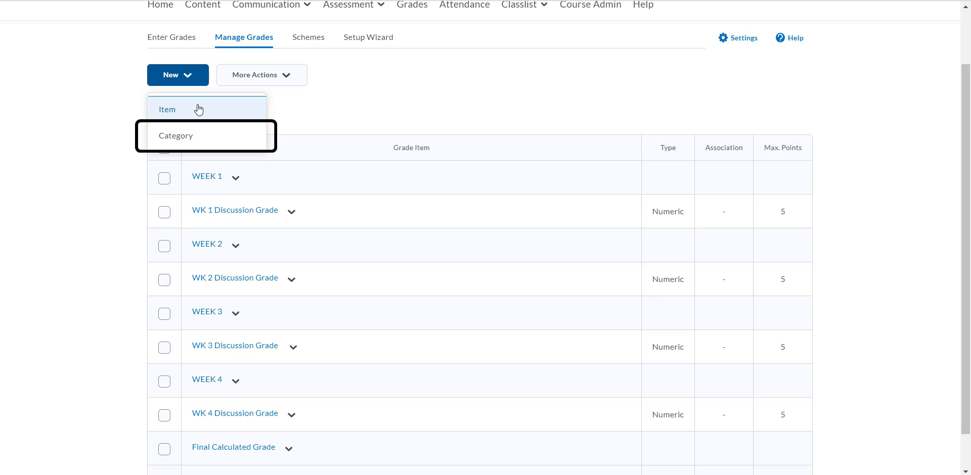
left_click(205, 136)
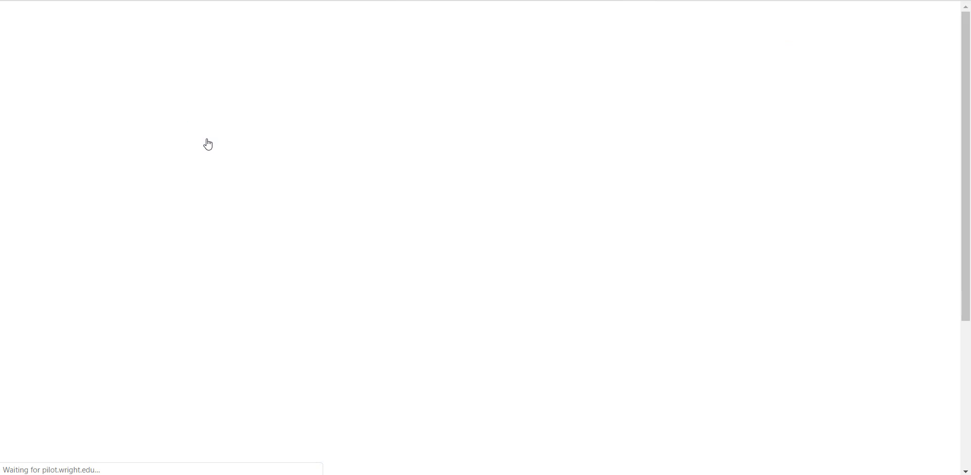
scroll(384, 143, "down", 3)
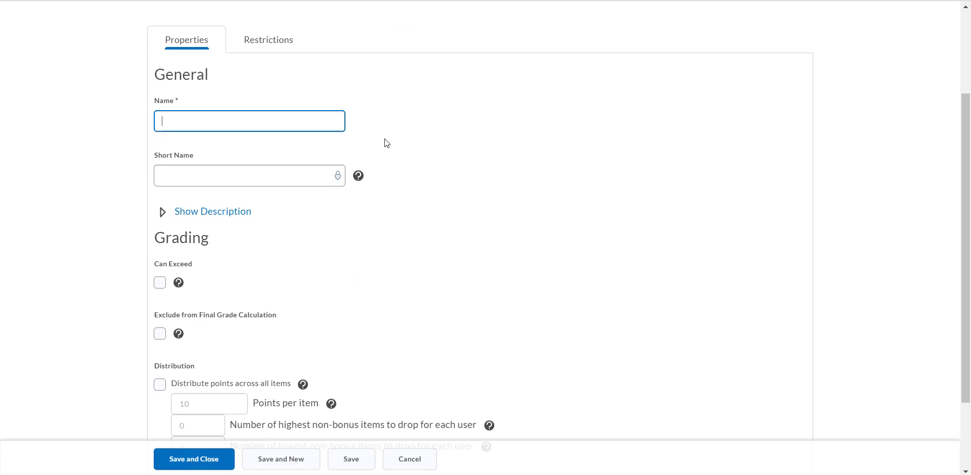
scroll(422, 166, "down", 2)
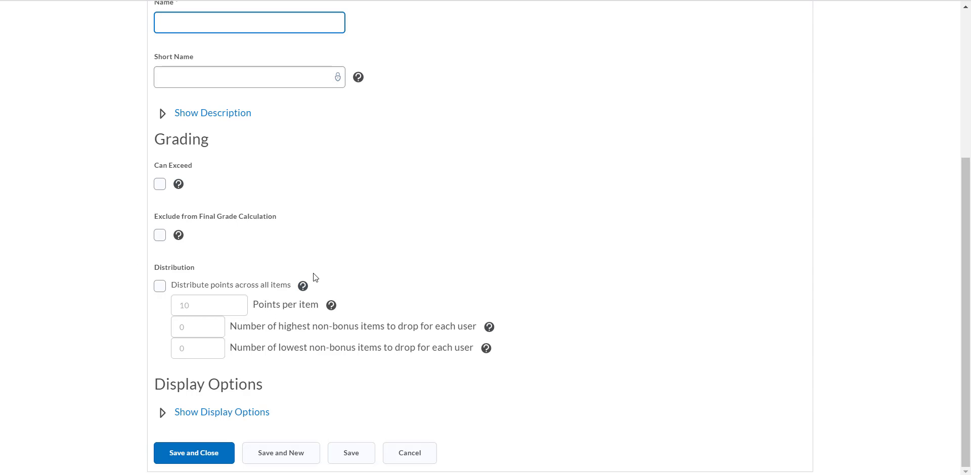
scroll(454, 200, "up", 5)
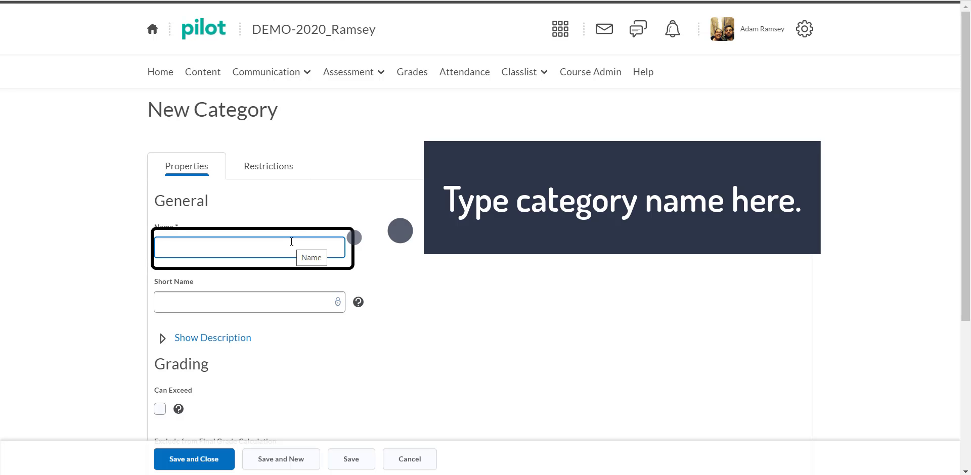
type("W")
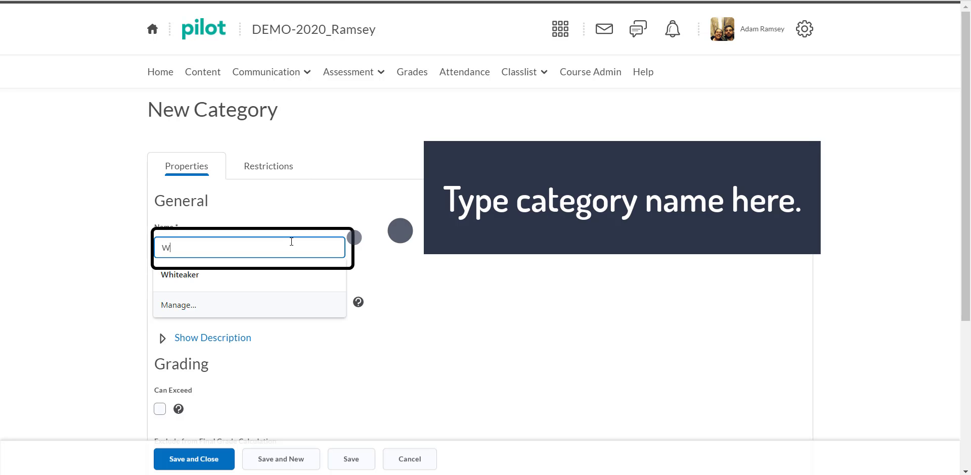
type("EEK")
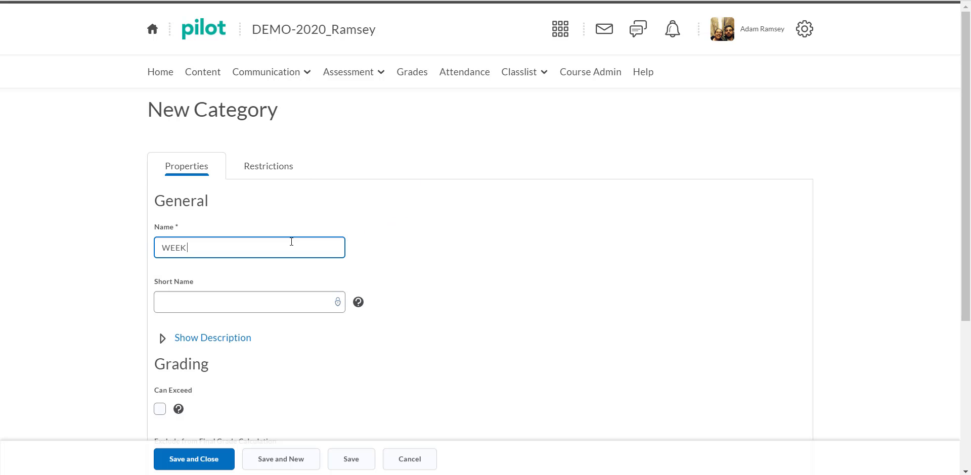
type(" 5")
Review the new category's grading and distribution options, leave the short name blank, and save and close the category
scroll(291, 242, "down", 5)
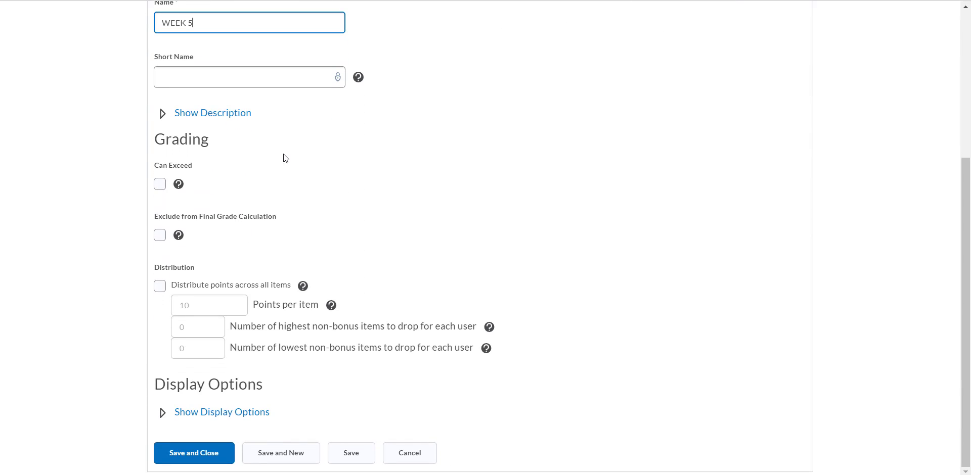
scroll(281, 156, "up", 3)
left_click(259, 186)
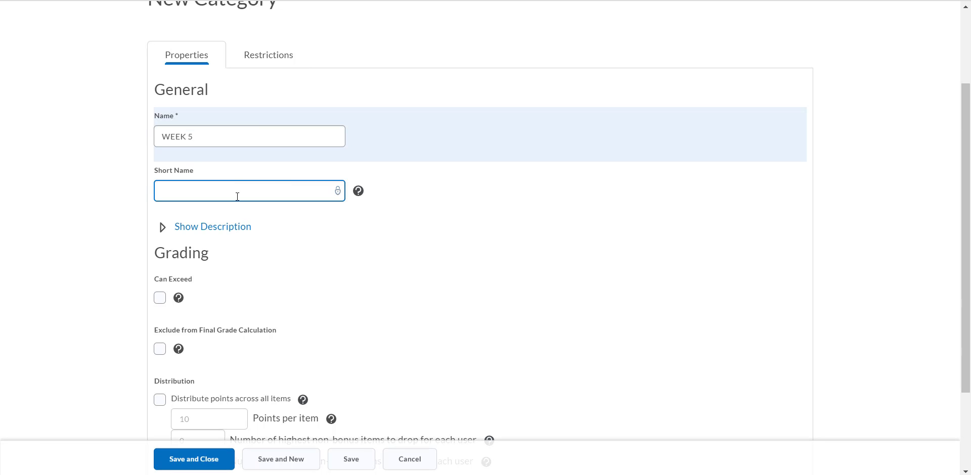
left_click(412, 328)
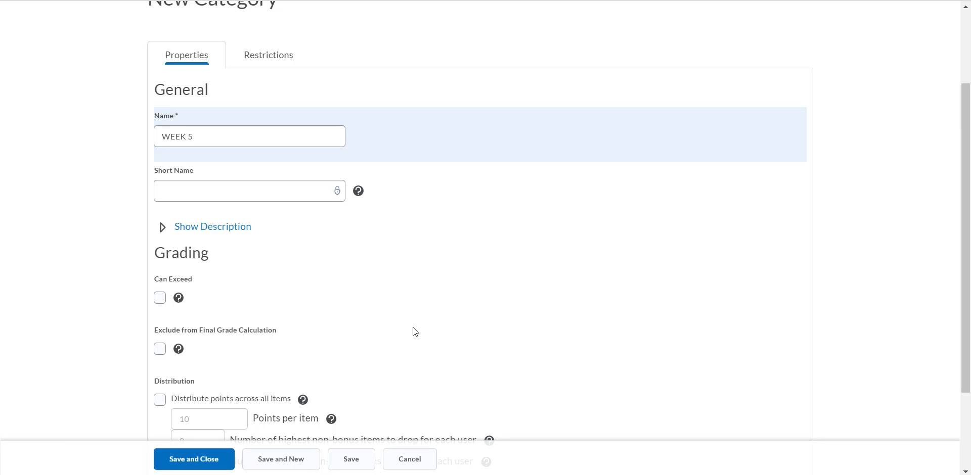
scroll(413, 330, "down", 3)
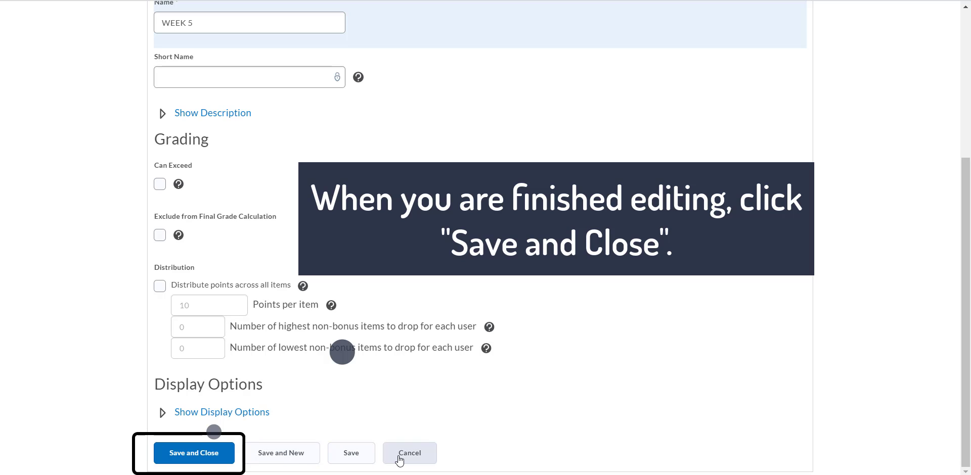
left_click(189, 458)
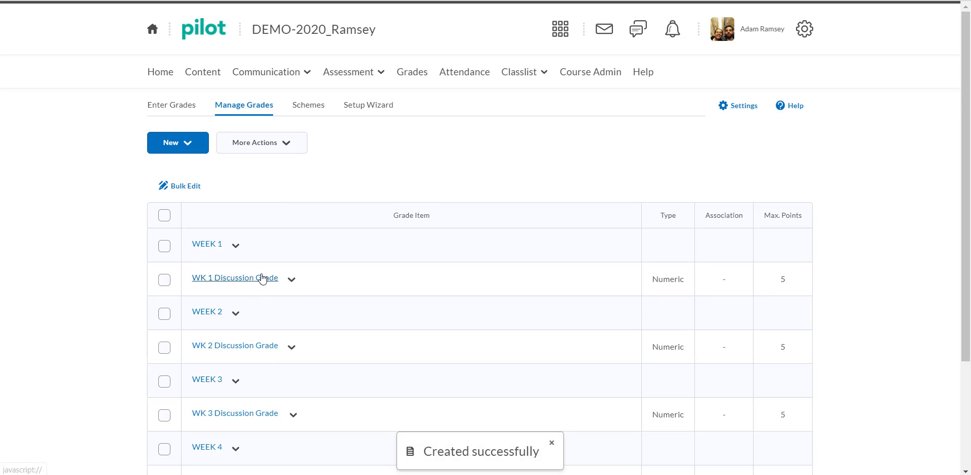
View the actions available for the WEEK 5 category and the WK 4 Discussion Grade item
scroll(262, 279, "down", 3)
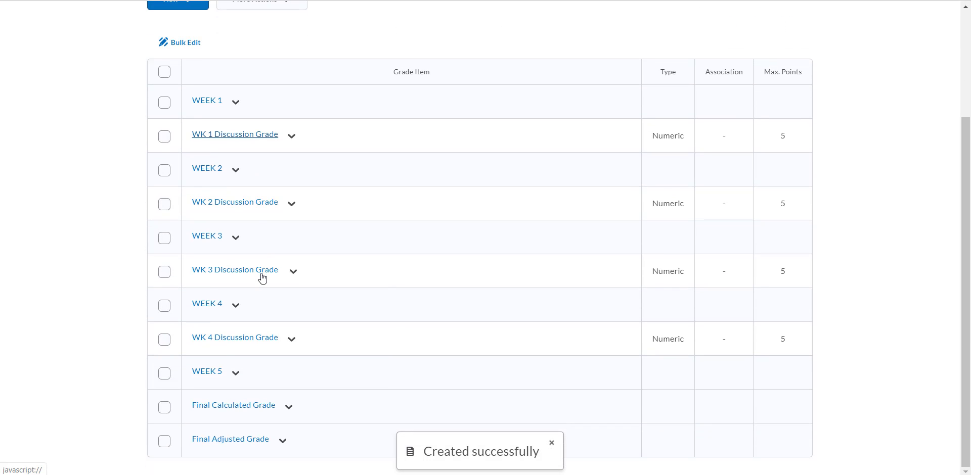
left_click(236, 377)
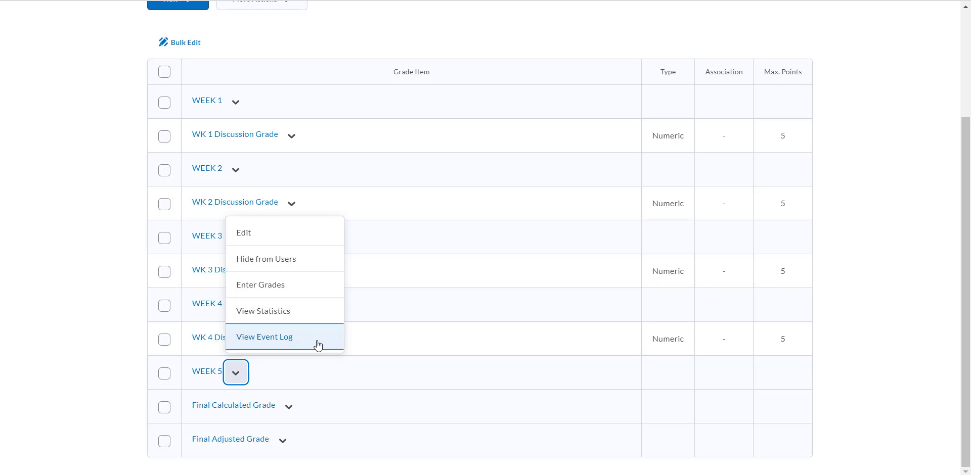
left_click(348, 370)
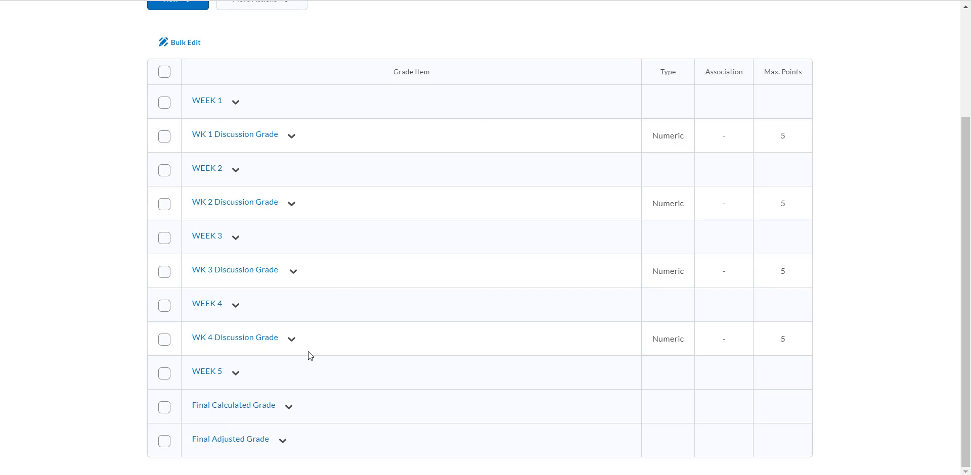
left_click(292, 339)
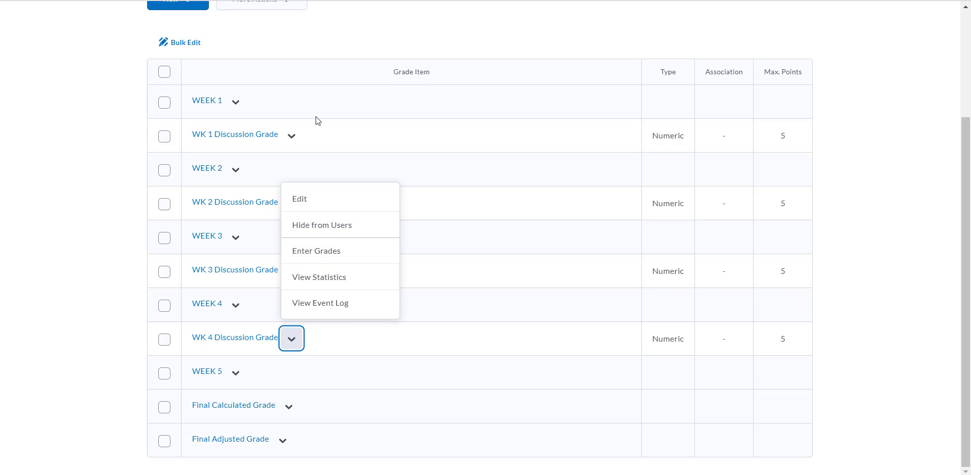
left_click(340, 340)
Start a new grade item of the Numeric type
scroll(340, 338, "up", 3)
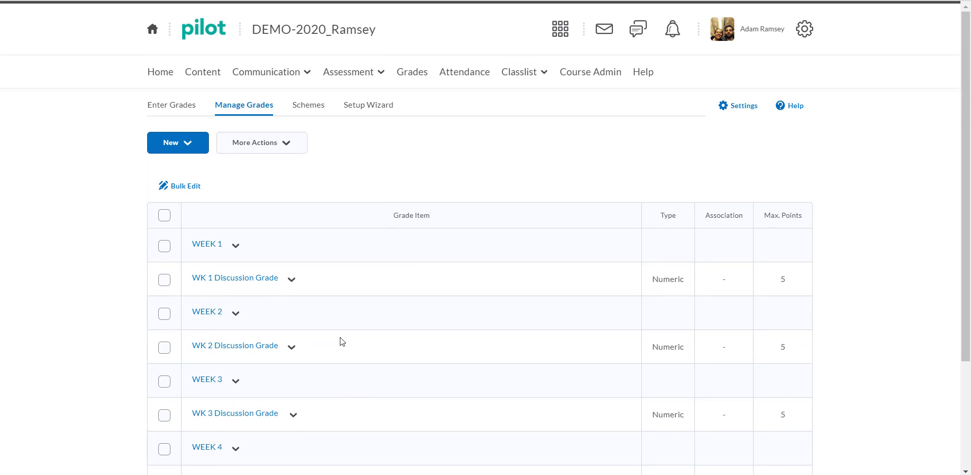
scroll(343, 314, "down", 3)
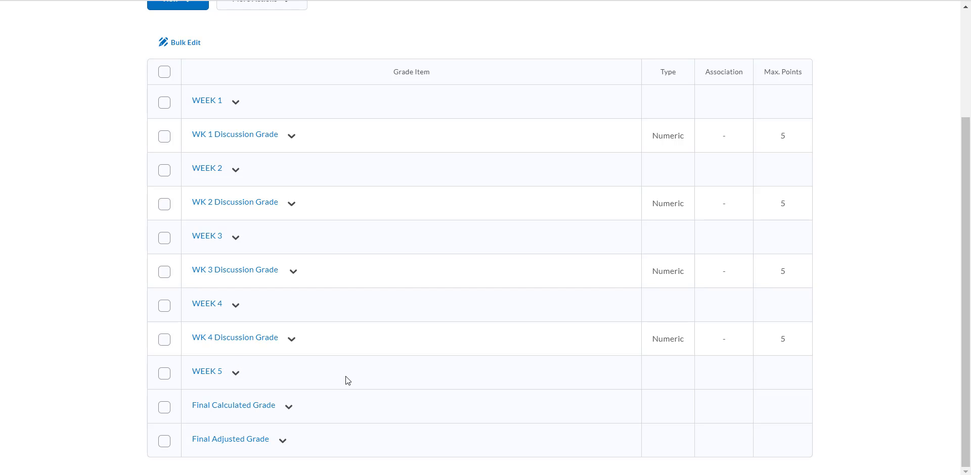
scroll(346, 381, "up", 2)
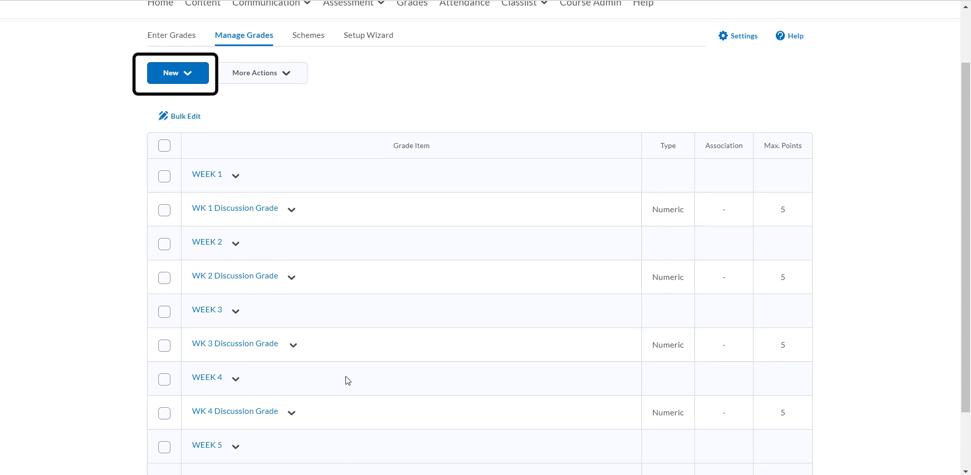
left_click(188, 75)
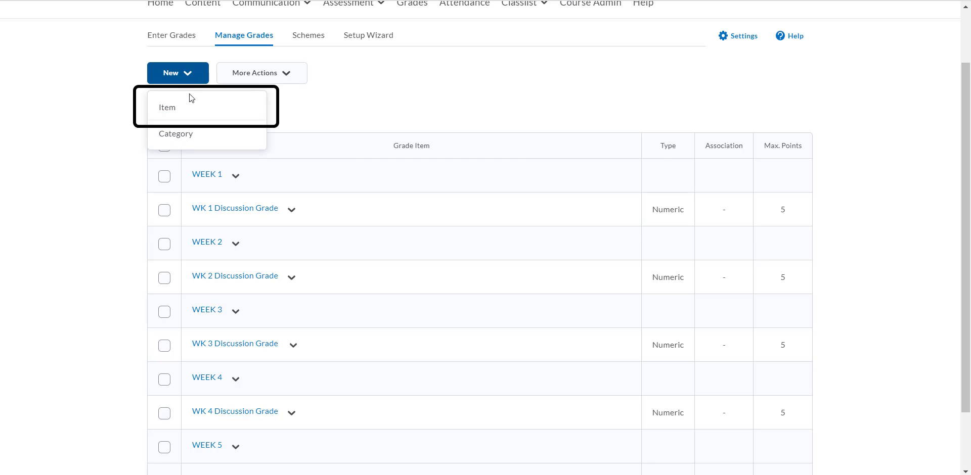
left_click(191, 108)
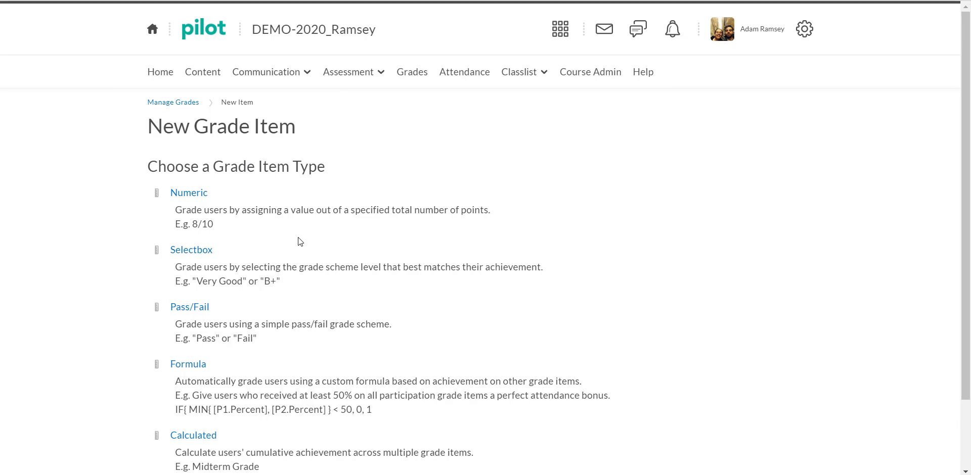
scroll(298, 238, "down", 1)
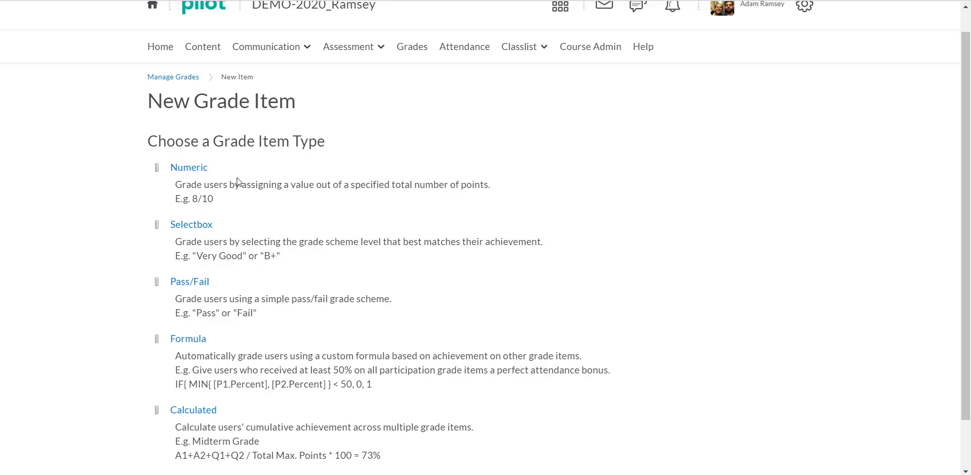
left_click(187, 174)
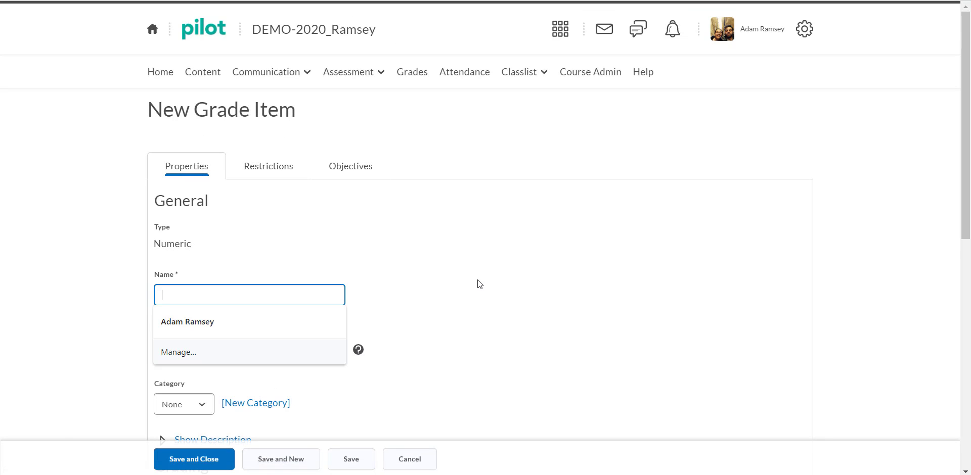
Look through the new item's properties and name the item WK 5 Discussion Grade
scroll(477, 280, "down", 4)
scroll(478, 281, "down", 6)
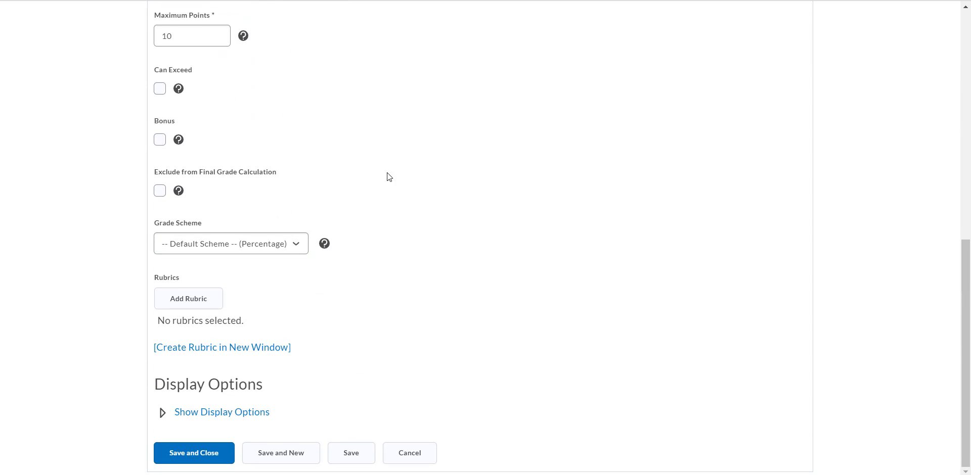
scroll(402, 194, "up", 5)
scroll(402, 193, "up", 2)
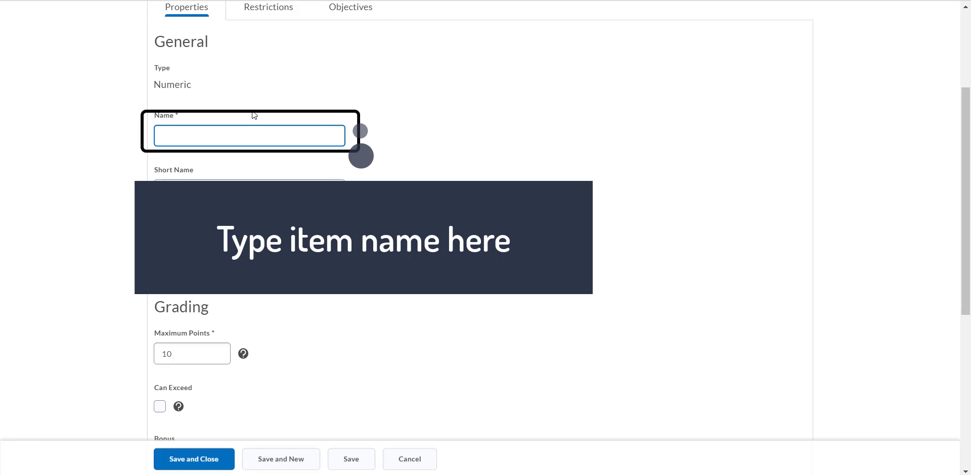
type("WK 5 Discussion Grade")
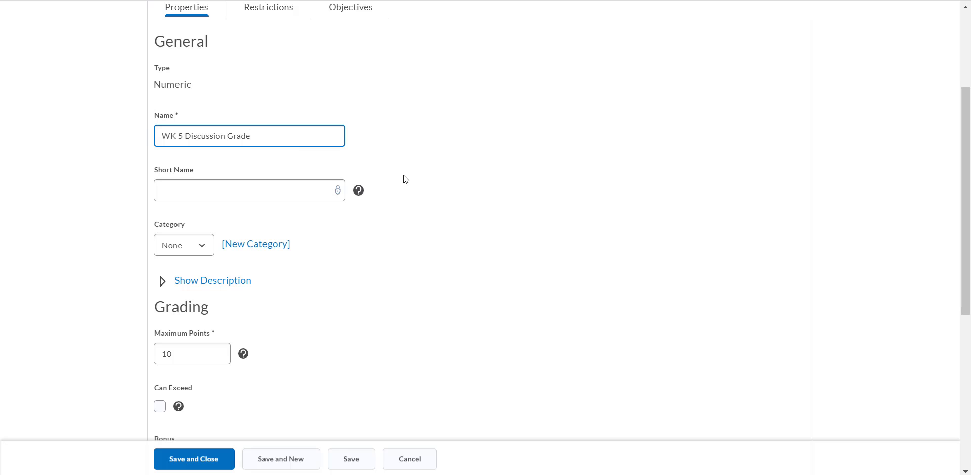
Set the maximum points of the WK 5 Discussion Grade item to 5
scroll(365, 248, "down", 2)
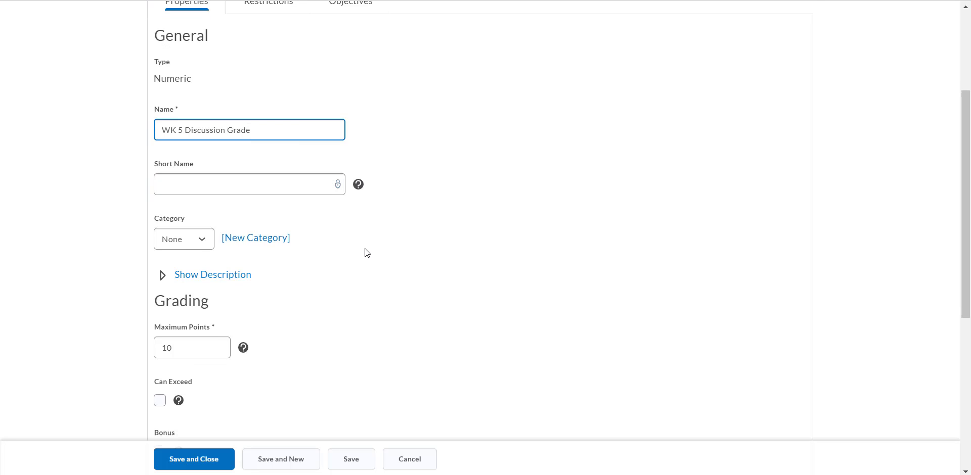
scroll(358, 264, "down", 3)
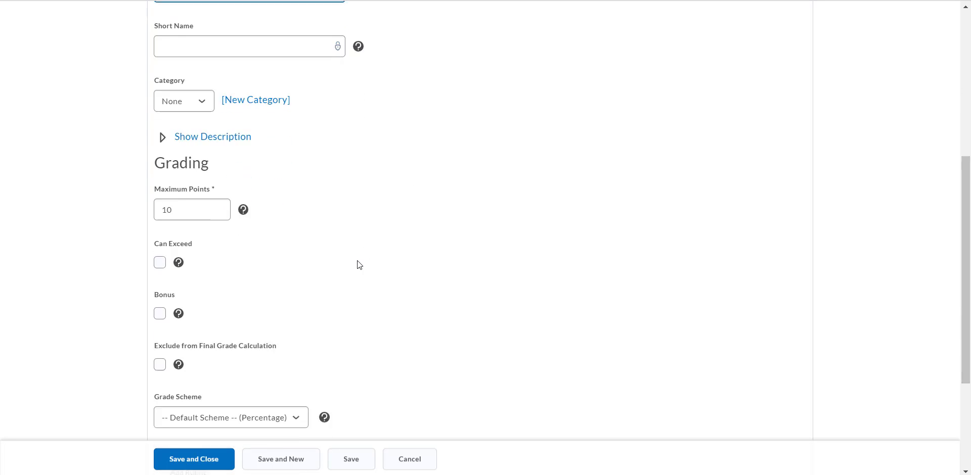
left_click(187, 154)
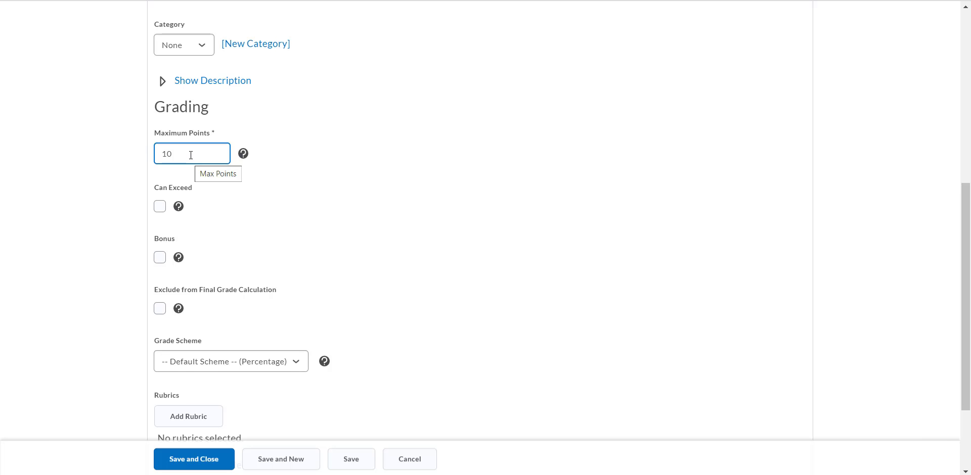
key("BackSpace")
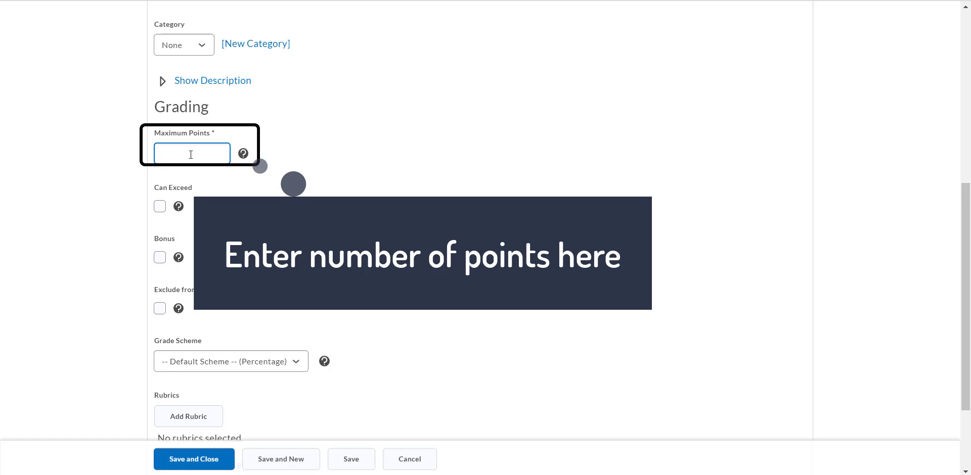
type("5")
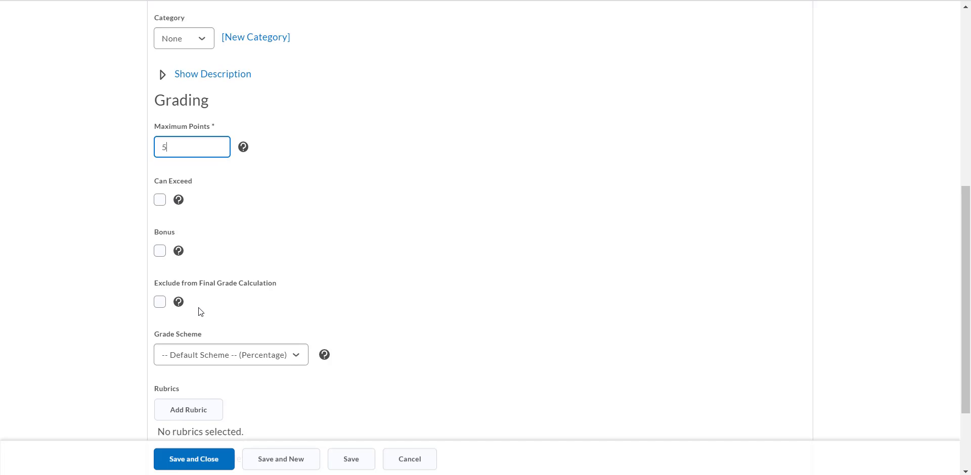
Review the new item's remaining grading, rubric and display options, and save and close the item
scroll(198, 311, "down", 2)
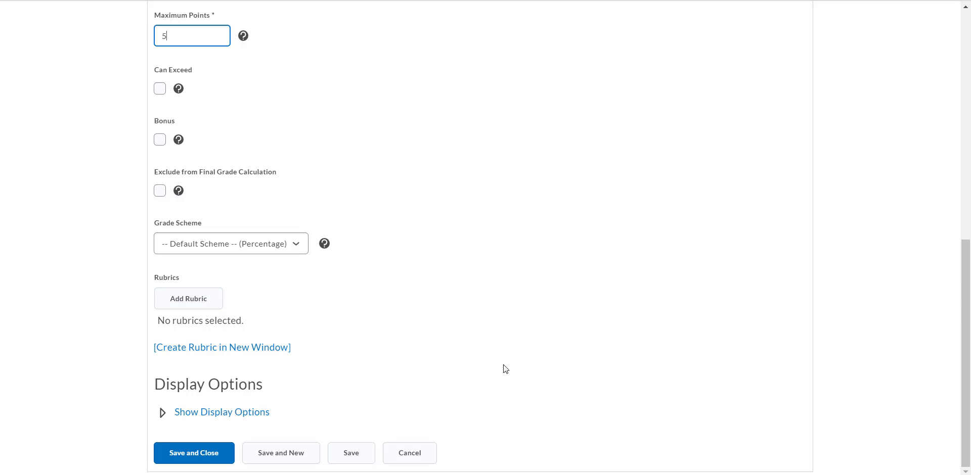
scroll(502, 365, "up", 4)
scroll(503, 365, "down", 2)
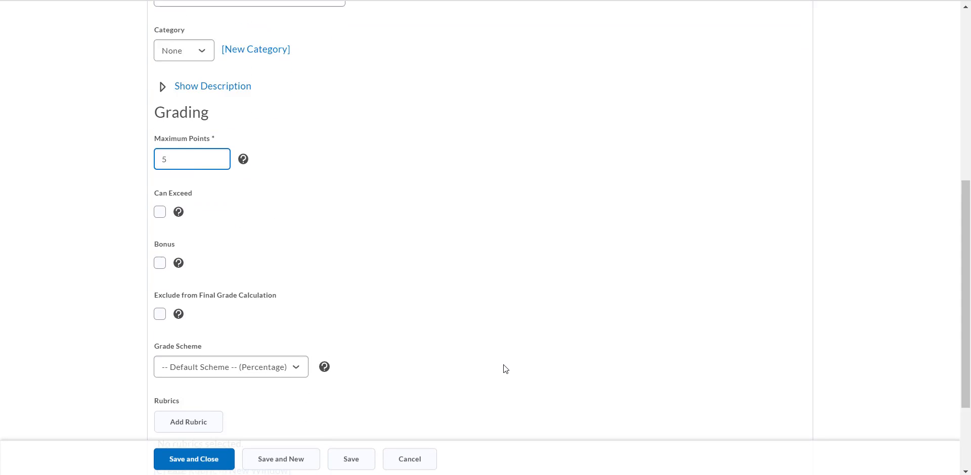
scroll(503, 366, "up", 6)
scroll(503, 365, "down", 4)
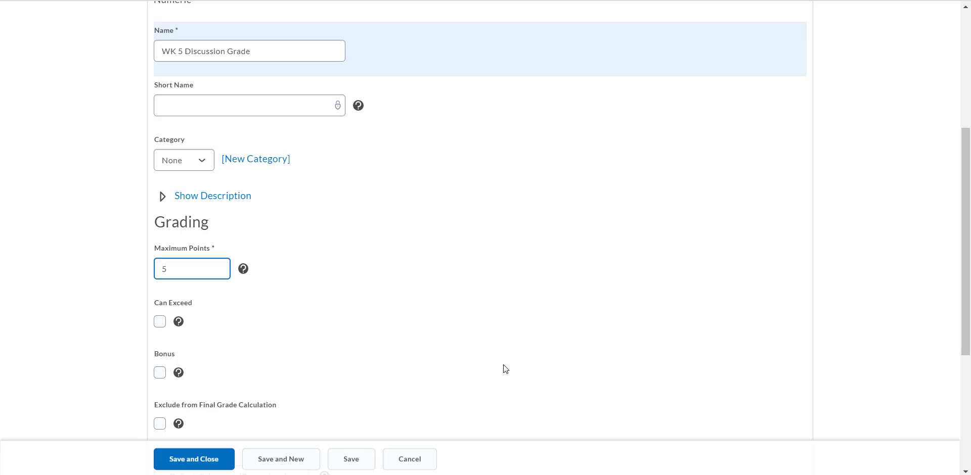
scroll(502, 370, "down", 4)
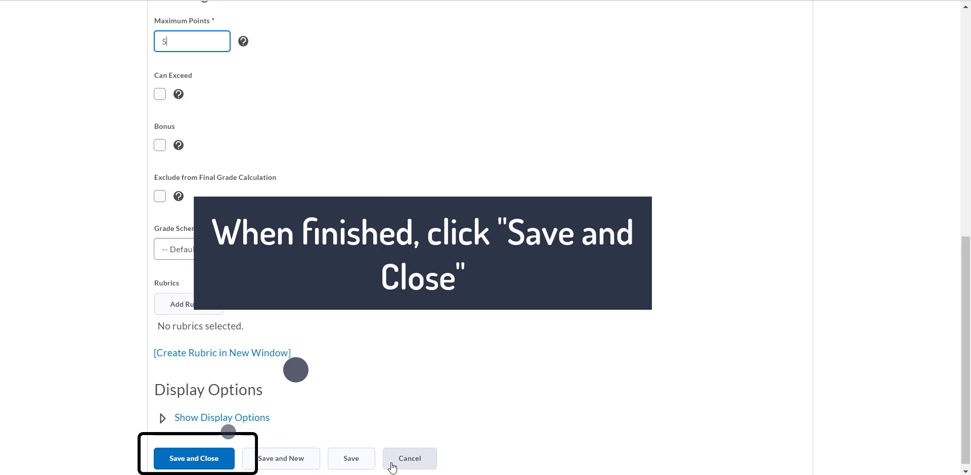
left_click(190, 460)
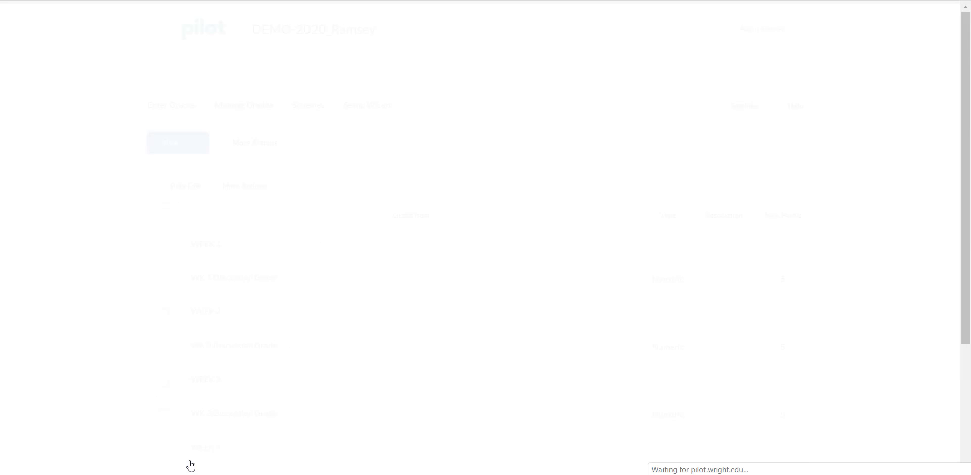
Look over the list of grade items and categories, and open the page for reordering them
scroll(392, 347, "down", 3)
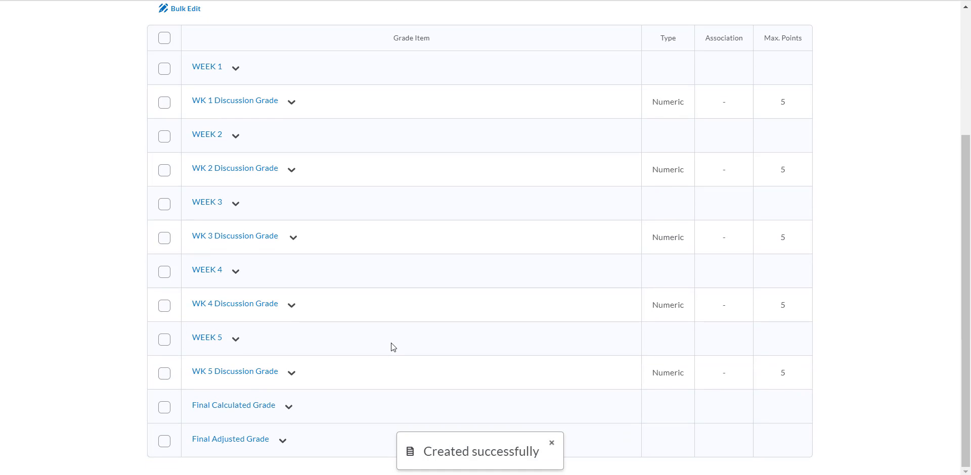
scroll(391, 343, "up", 1)
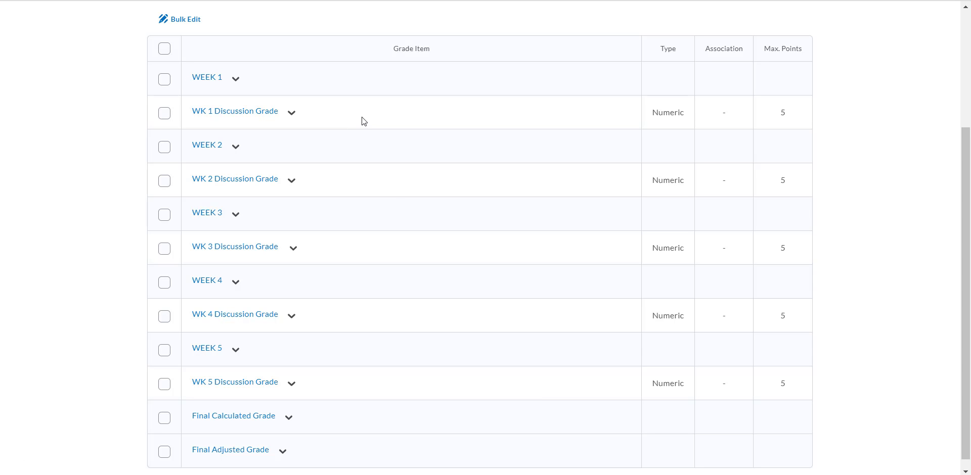
scroll(362, 118, "up", 2)
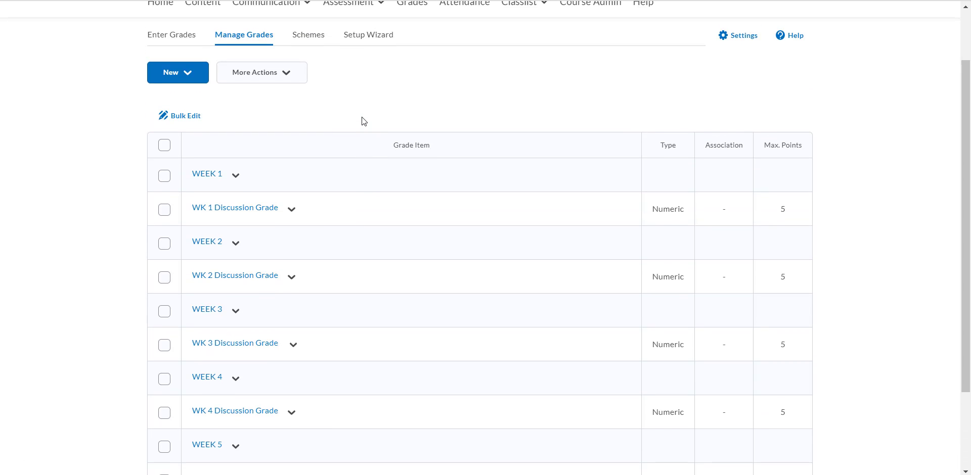
scroll(362, 118, "down", 2)
scroll(362, 118, "up", 3)
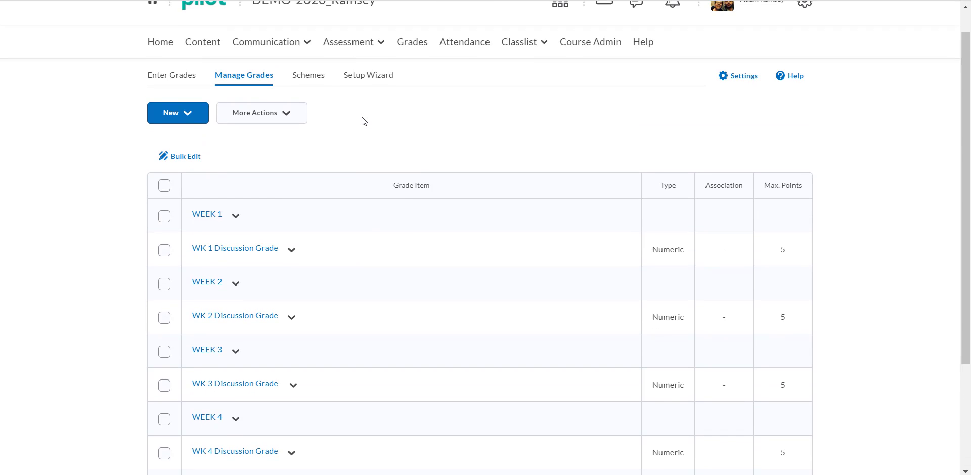
scroll(362, 118, "down", 1)
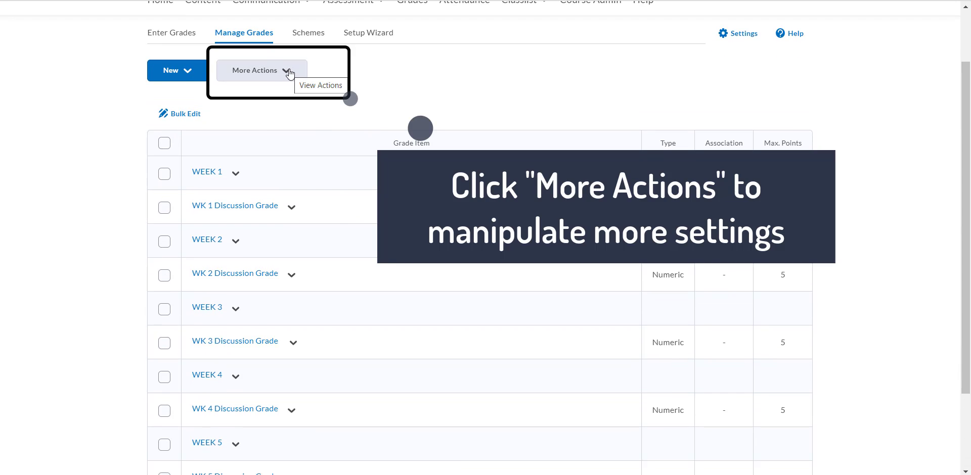
left_click(286, 72)
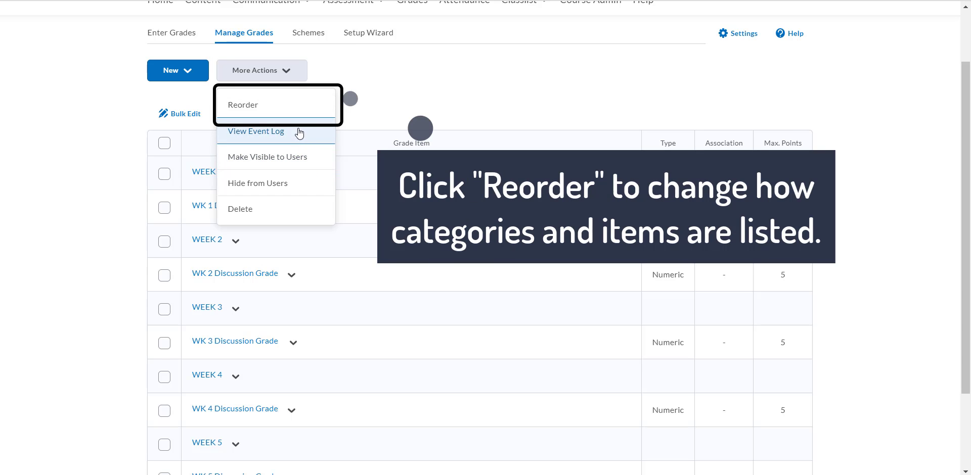
left_click(298, 108)
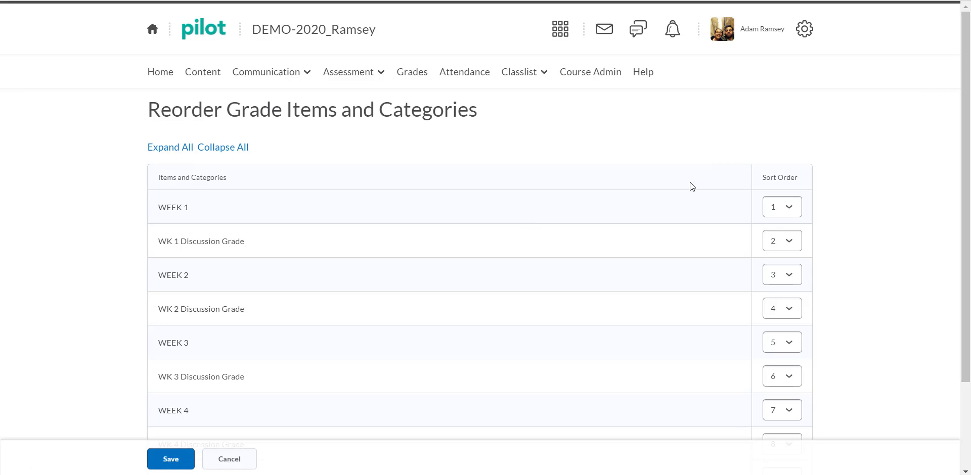
Set the WEEK 5 category's sort order to 10, placing it below the WK 5 Discussion Grade item, and save the order
scroll(872, 283, "down", 3)
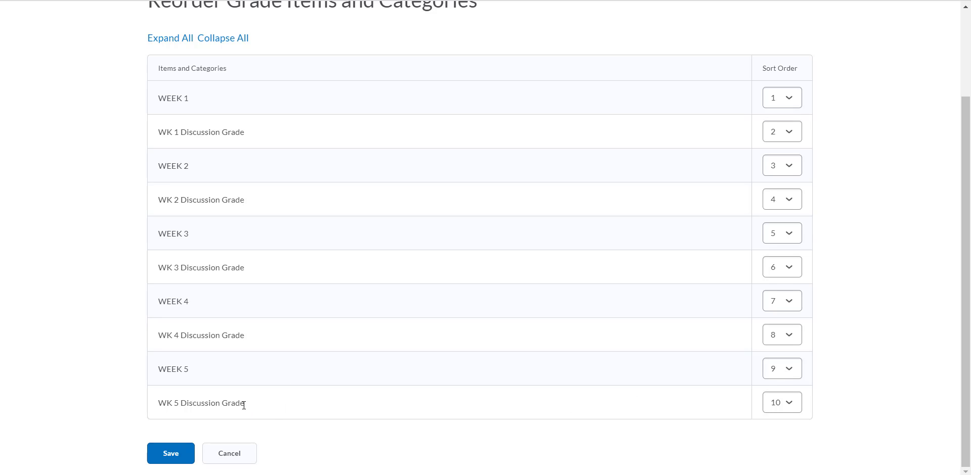
left_click(792, 370)
left_click(790, 353)
left_click(165, 462)
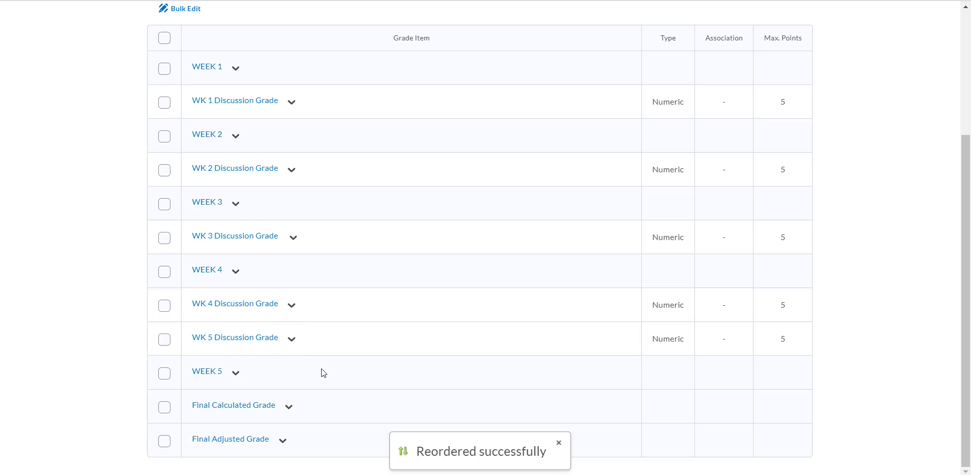
Reorder the grade items again by setting the WEEK 5 category's sort order to 9, above WK 5 Discussion Grade, and save
scroll(325, 369, "up", 4)
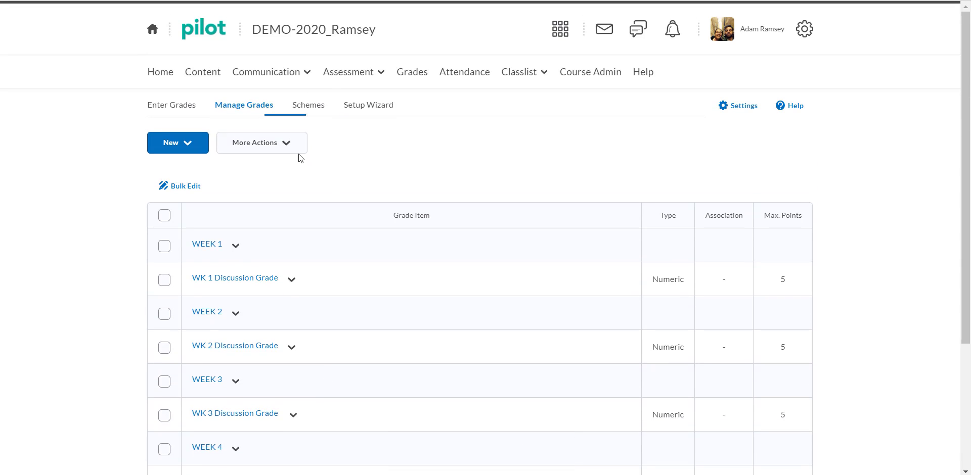
left_click(297, 148)
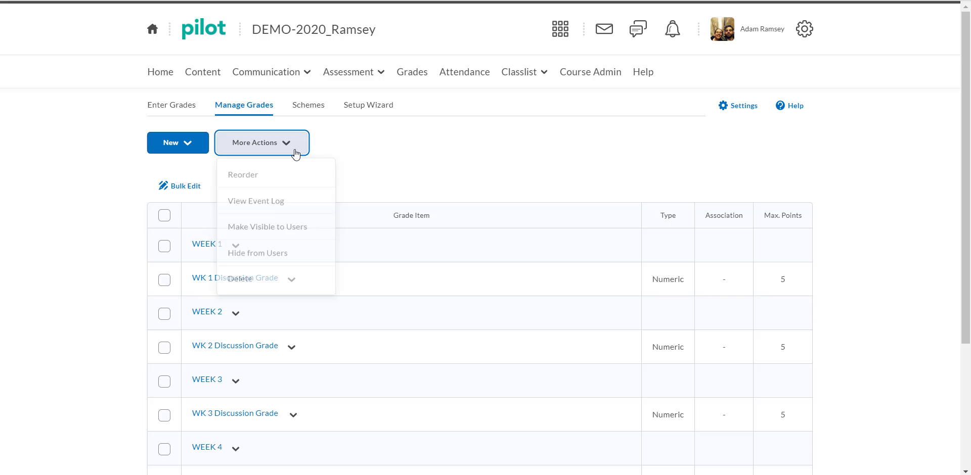
left_click(281, 188)
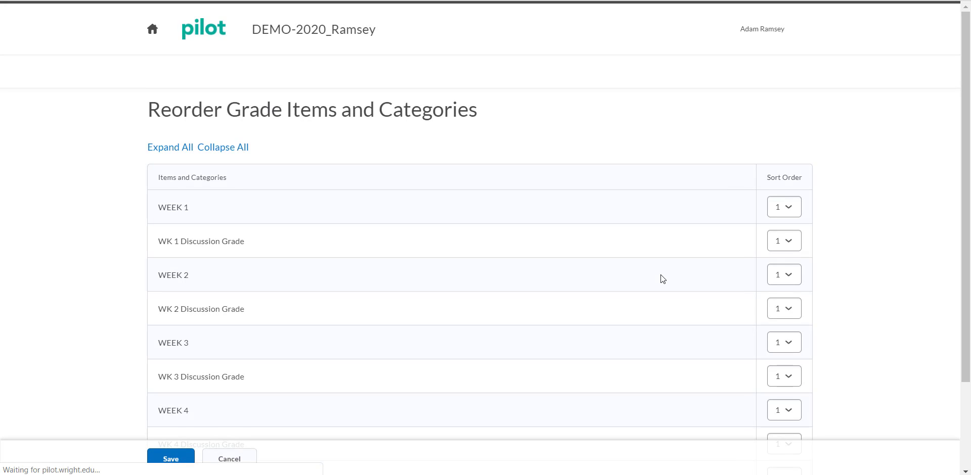
scroll(661, 275, "down", 3)
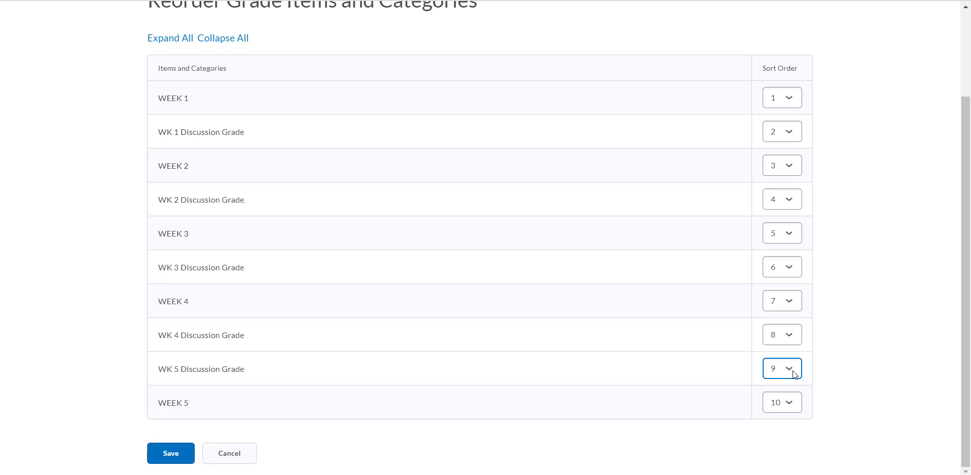
left_click(794, 399)
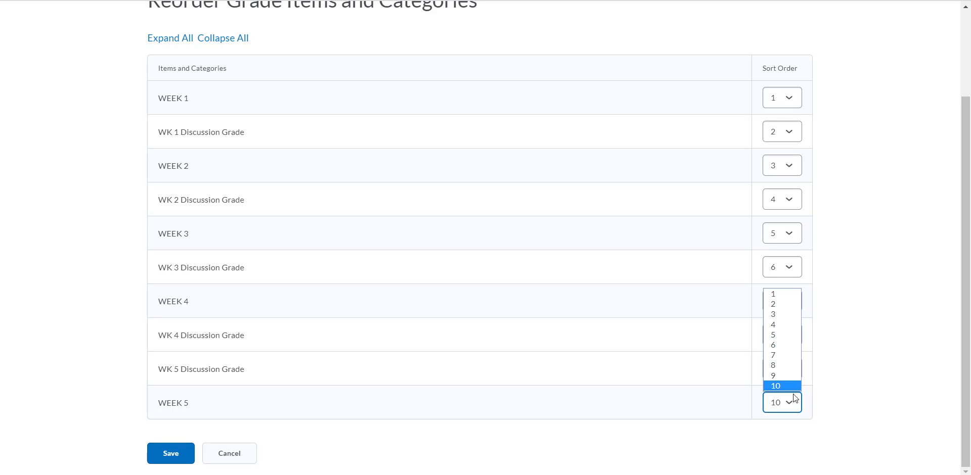
left_click(787, 375)
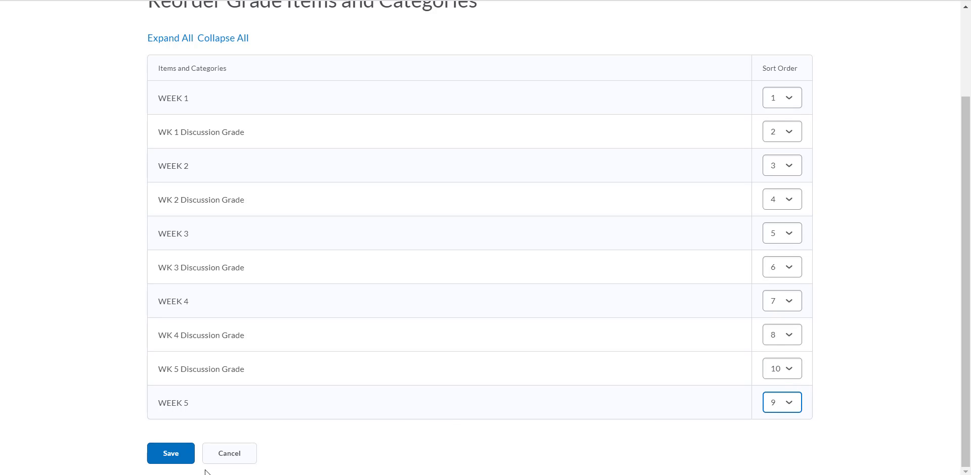
left_click(172, 454)
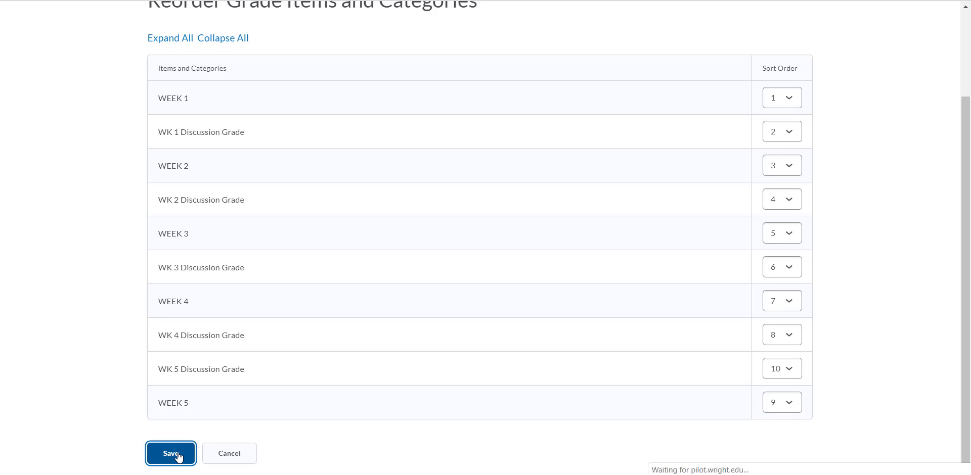